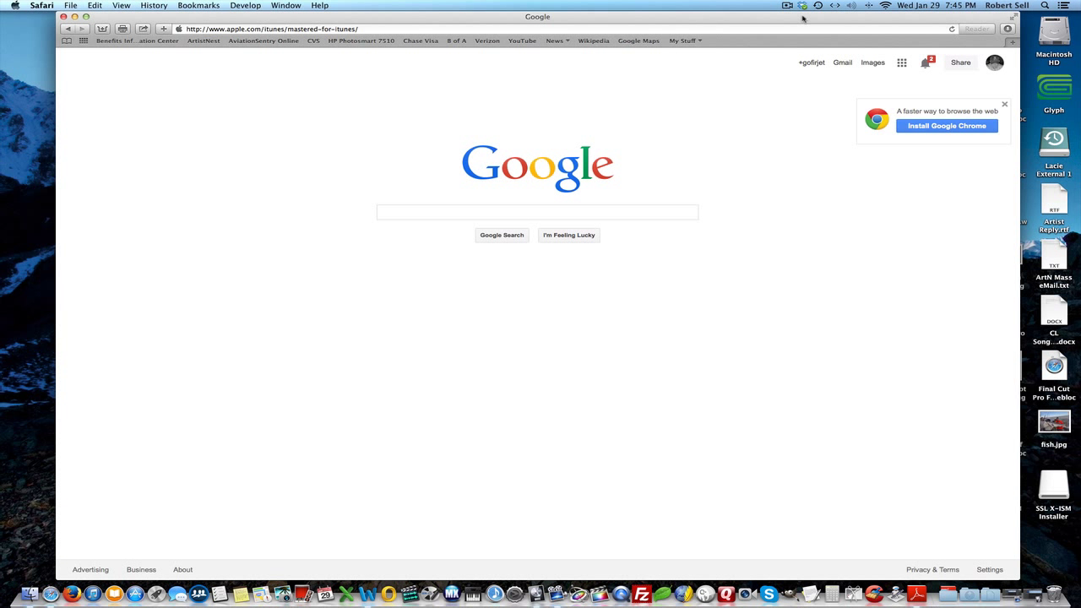
Select part of the page address and scroll down through Apple's Mastered for iTunes page
drag(239, 29, 288, 28)
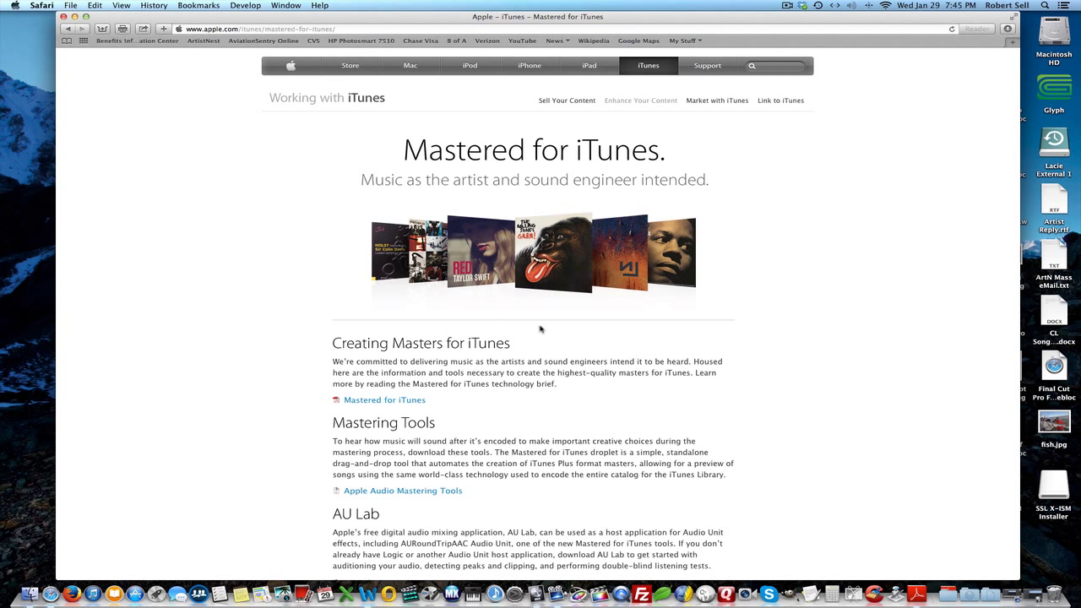
scroll(723, 395, down, 3)
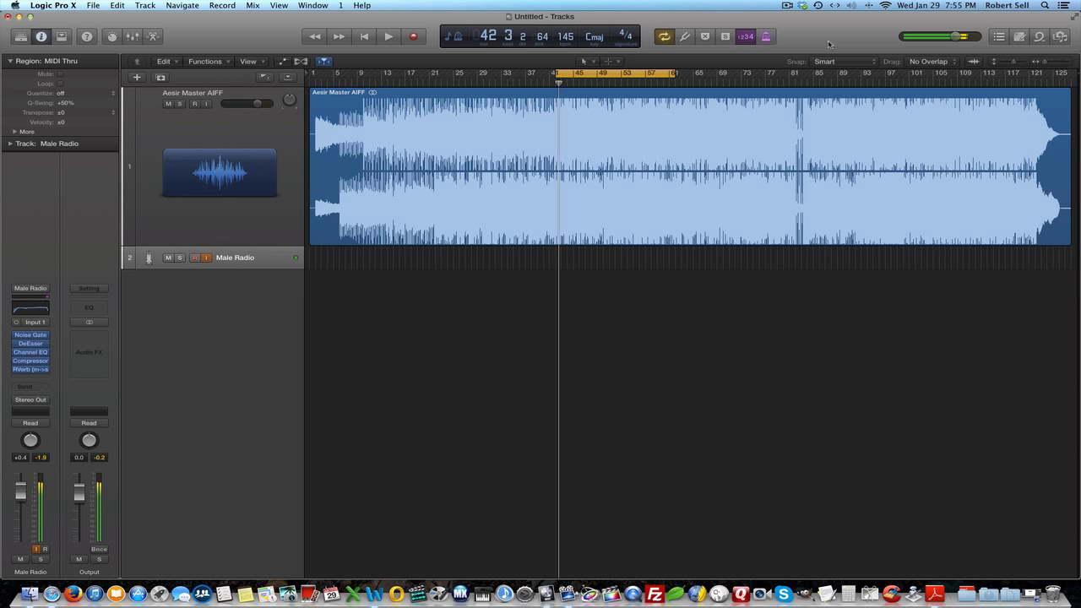
key(super+Tab)
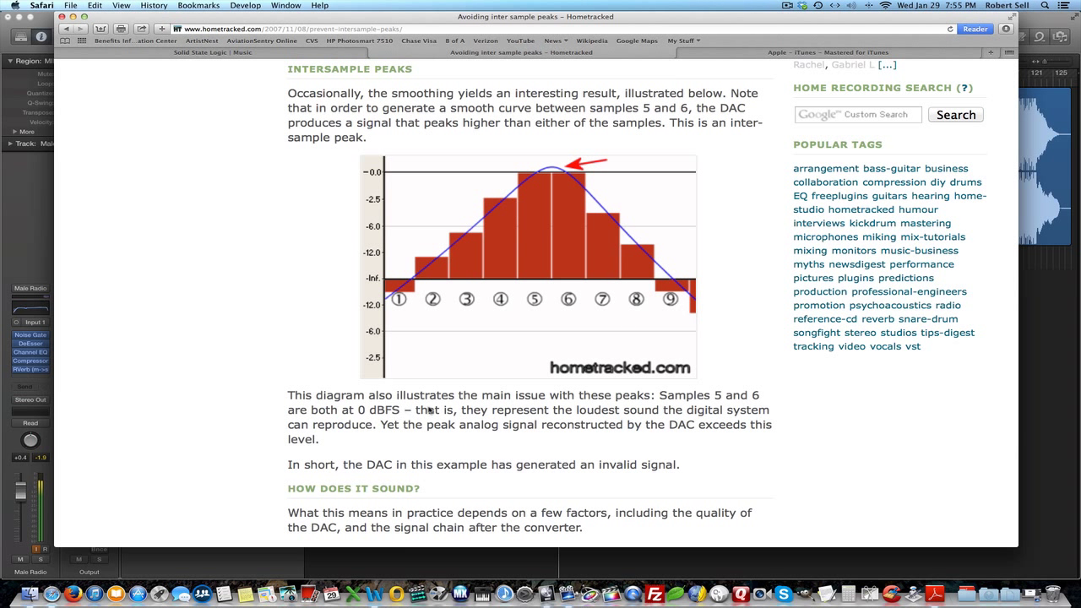
scroll(461, 409, up, 1)
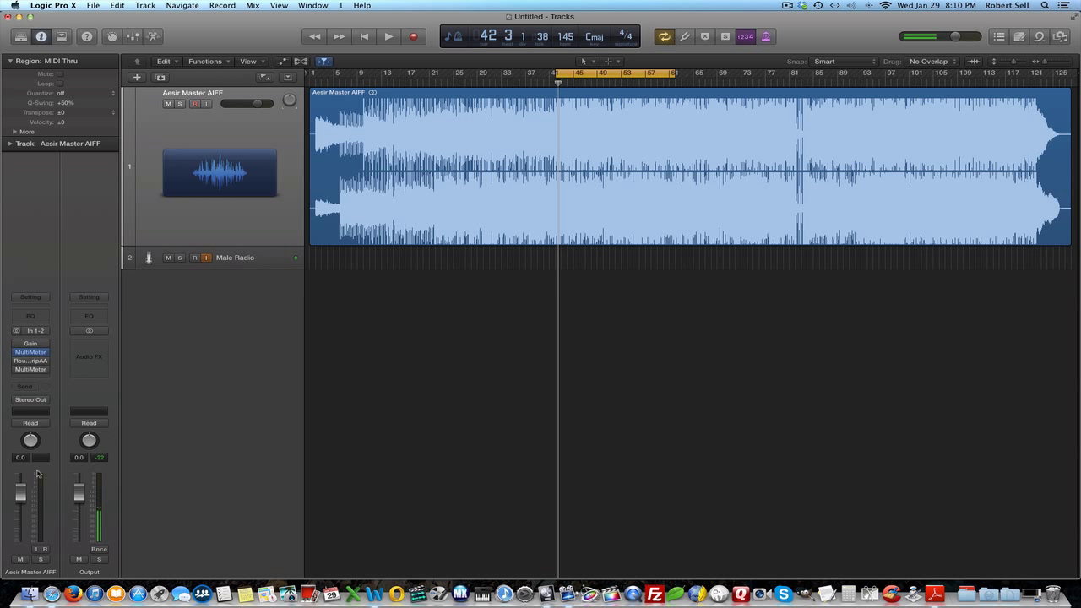
Play and stop the Aesir Master AIFF track, then open its RoundTripAAC plug-in window
key(space)
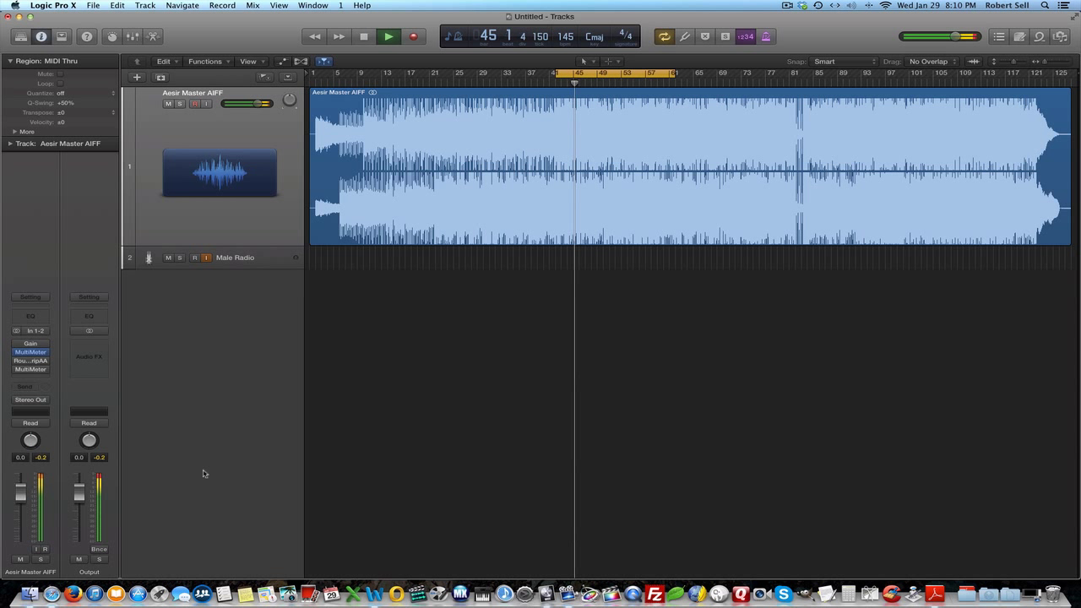
key(space)
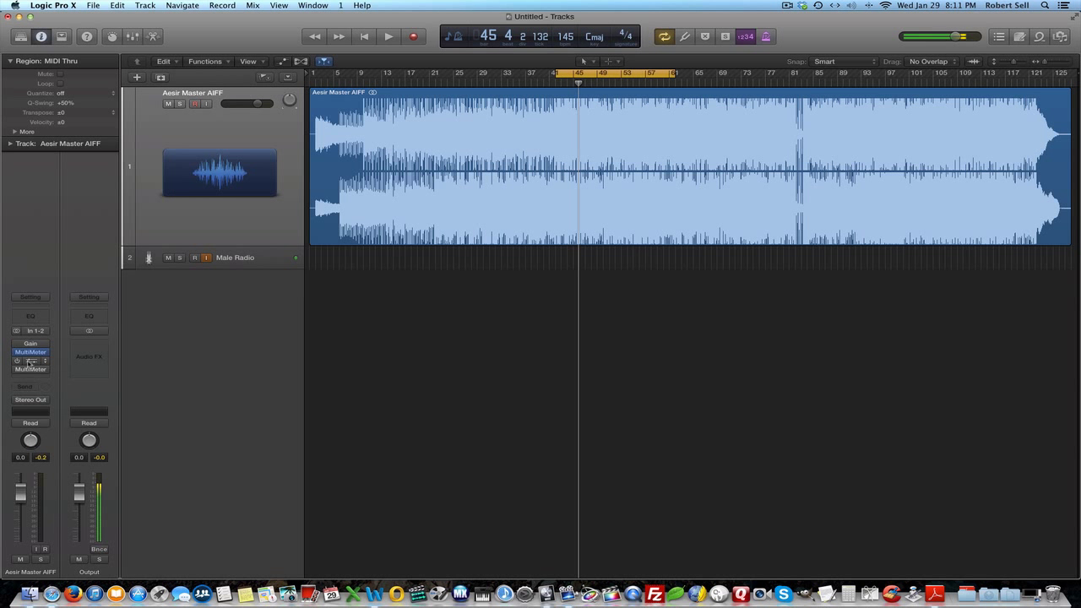
click(29, 361)
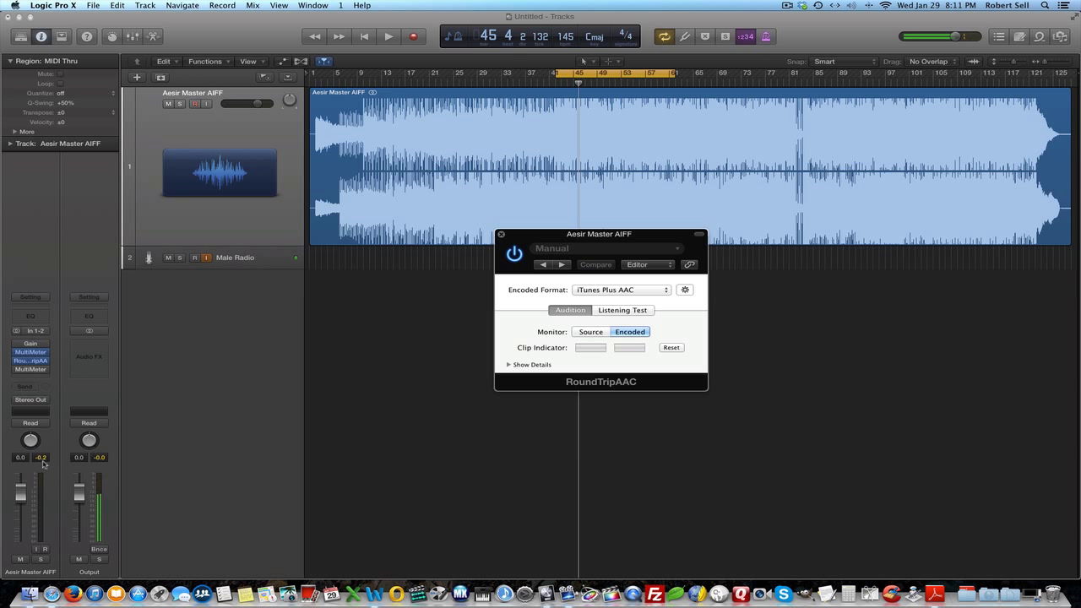
Clear the output peak readout, replay from bar 42, and show RoundTripAAC's detailed peak and clip readings
click(99, 458)
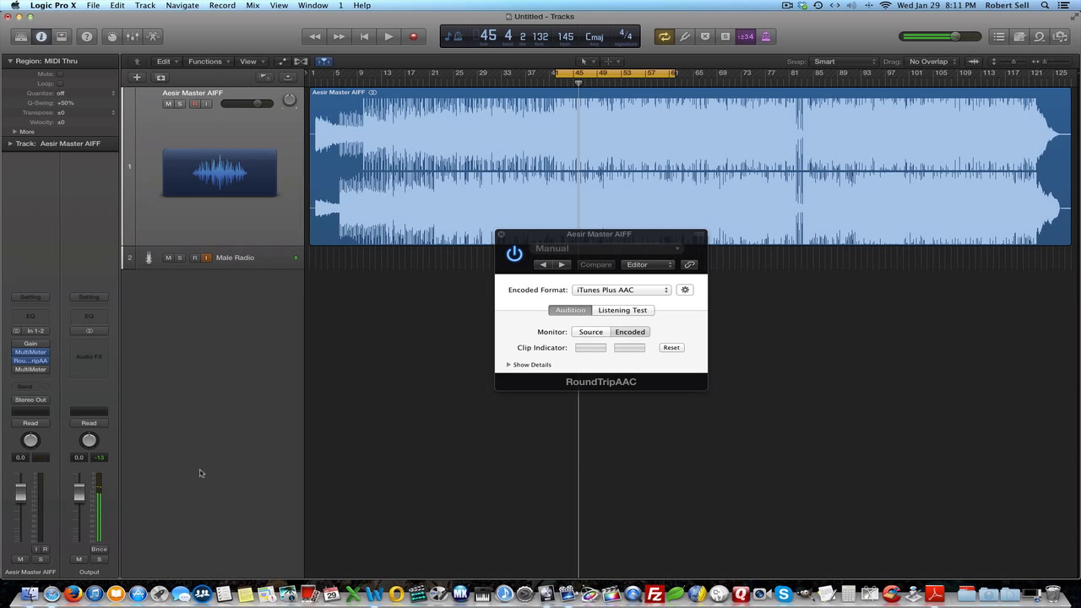
drag(580, 234, 759, 271)
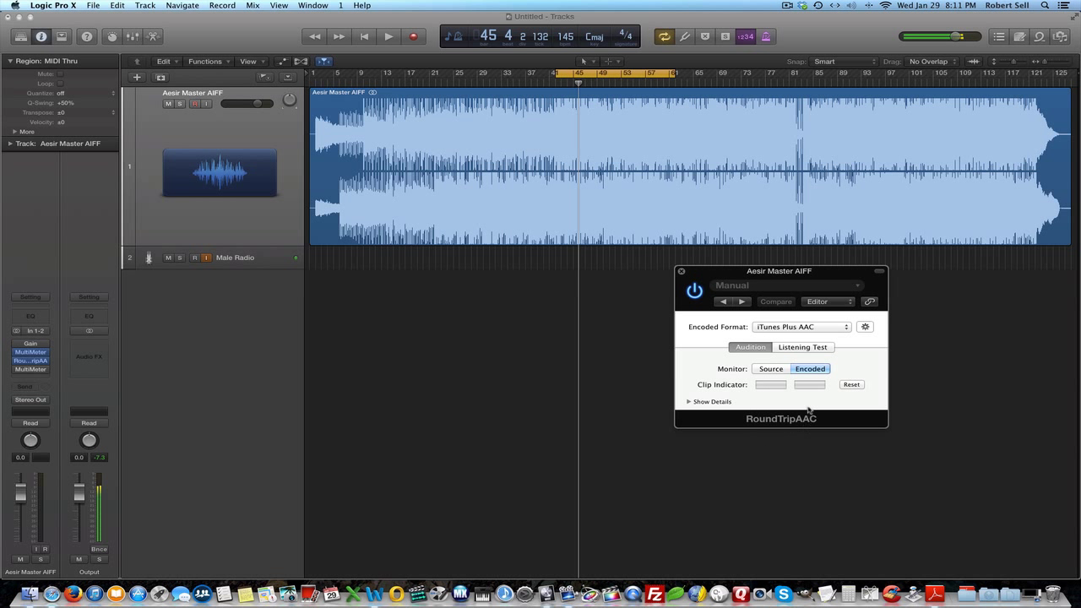
click(482, 412)
key(space)
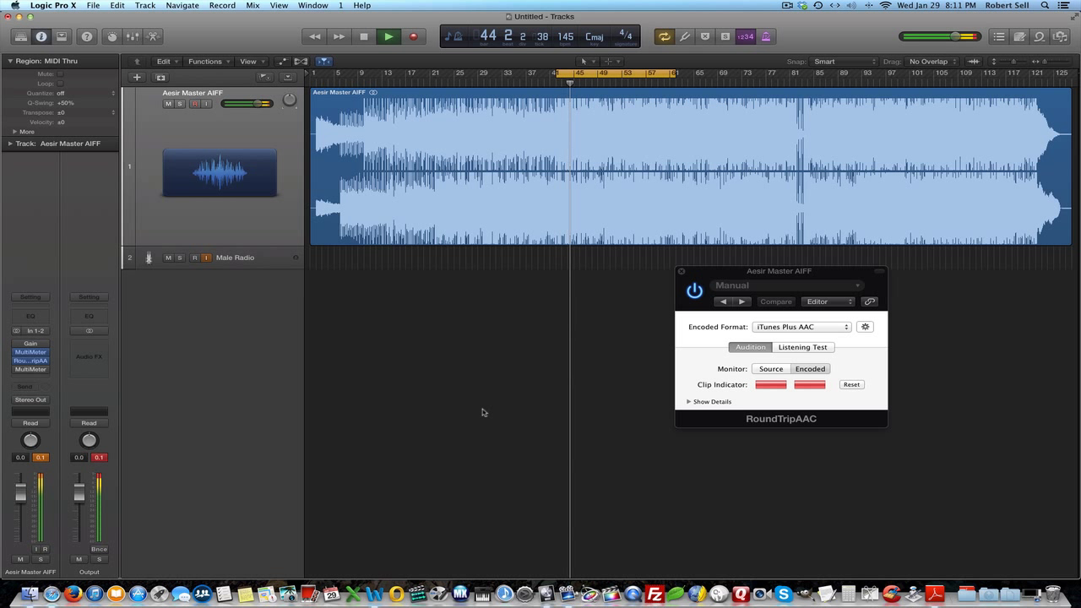
key(space)
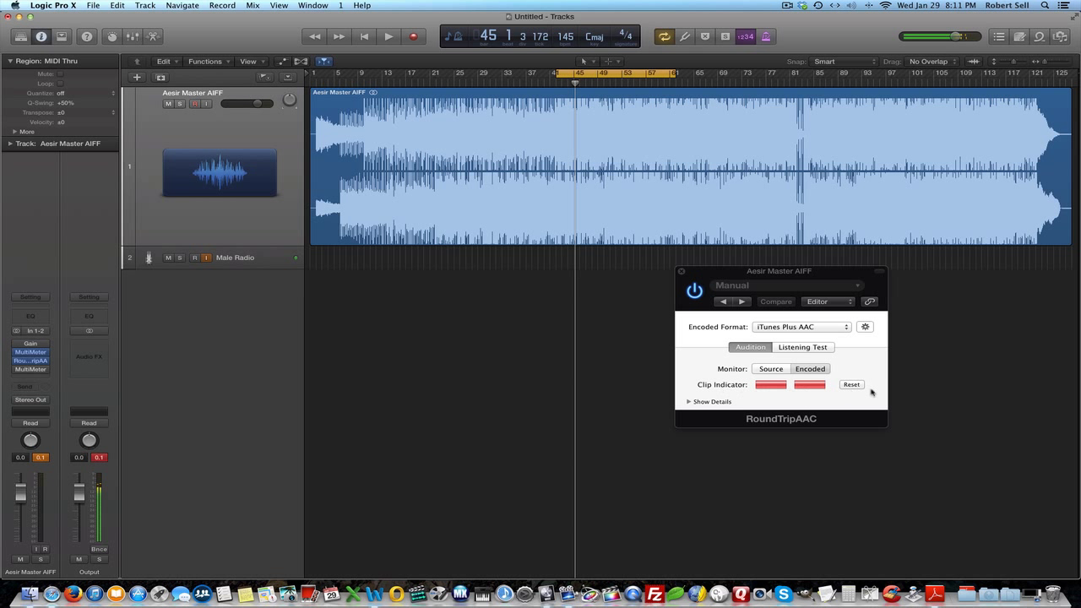
click(688, 402)
drag(737, 276, 656, 206)
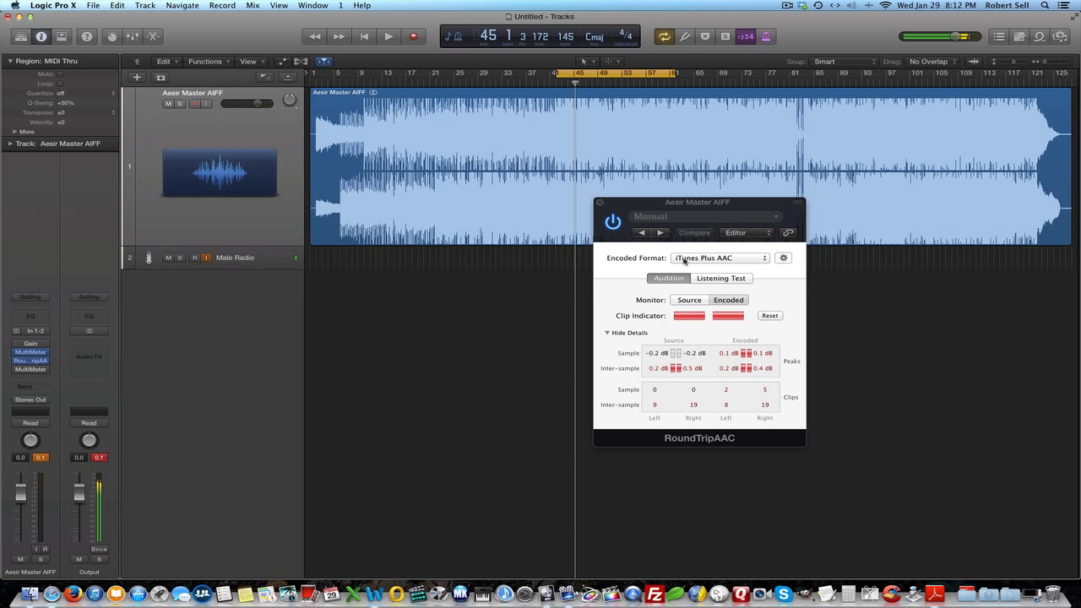
click(743, 259)
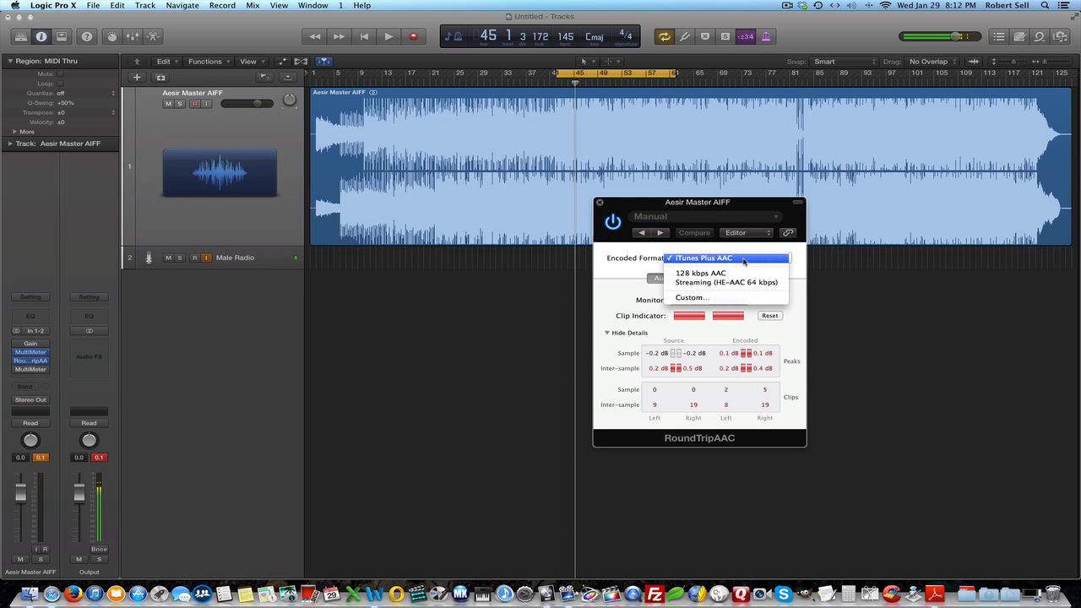
click(731, 259)
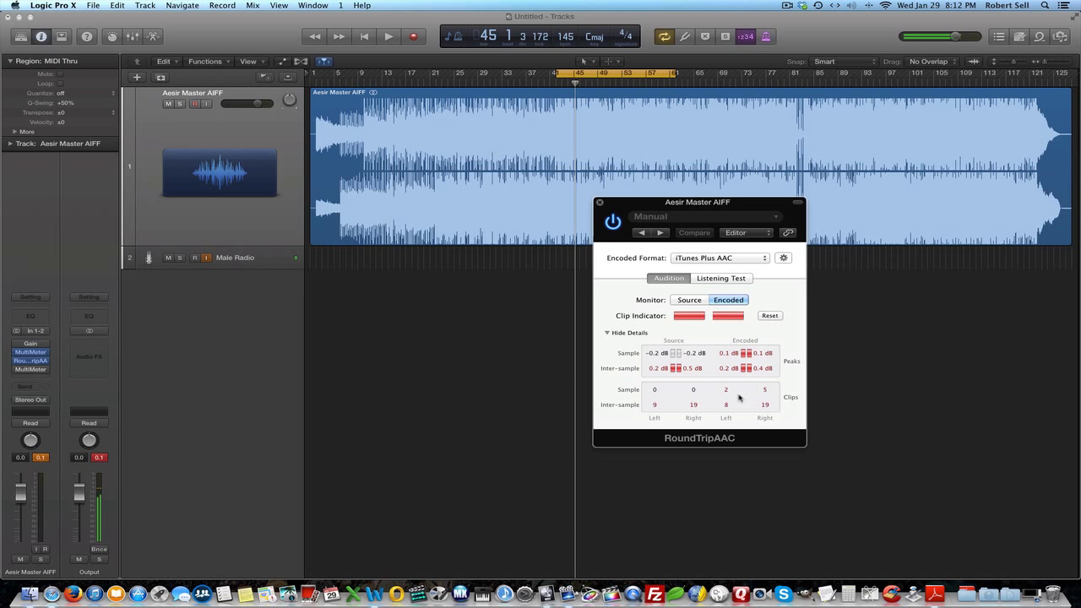
Play on from bar 41 through RoundTripAAC, then open the MultiMeter window and shift it up-right
key(space)
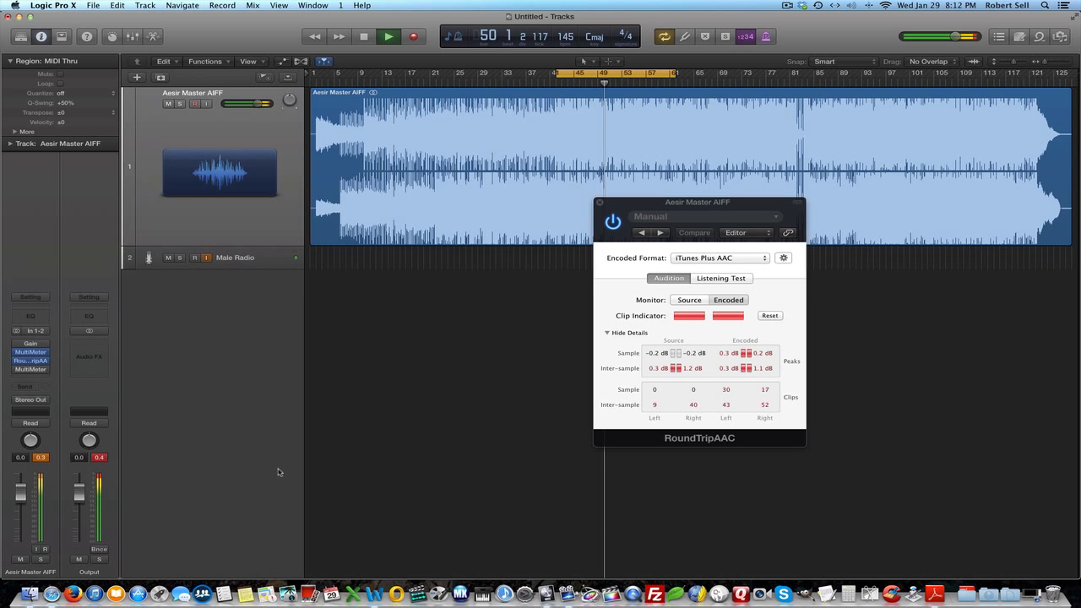
key(space)
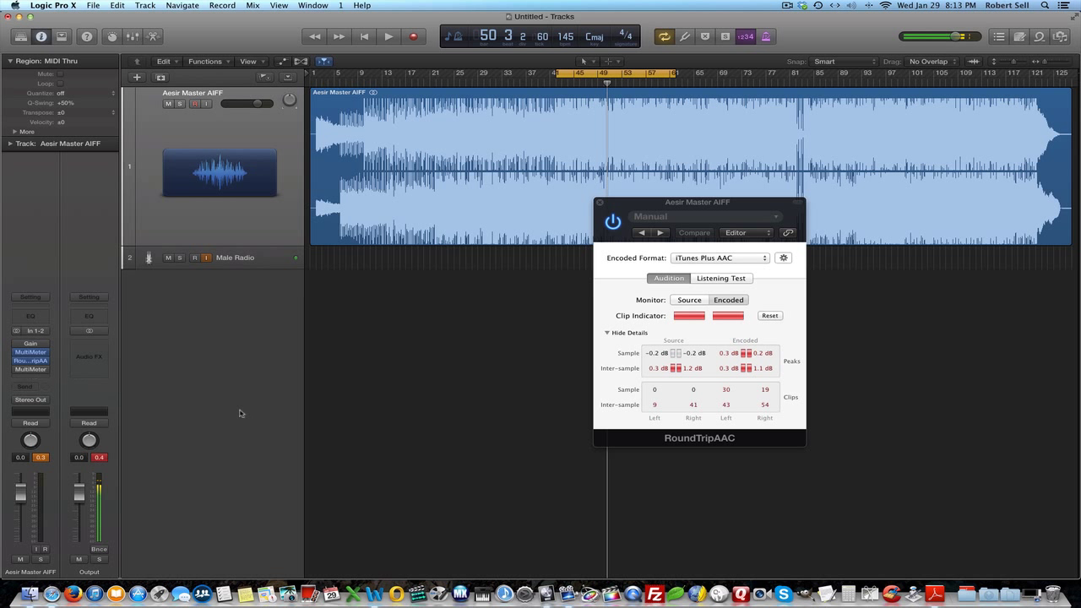
click(36, 353)
drag(338, 119, 375, 105)
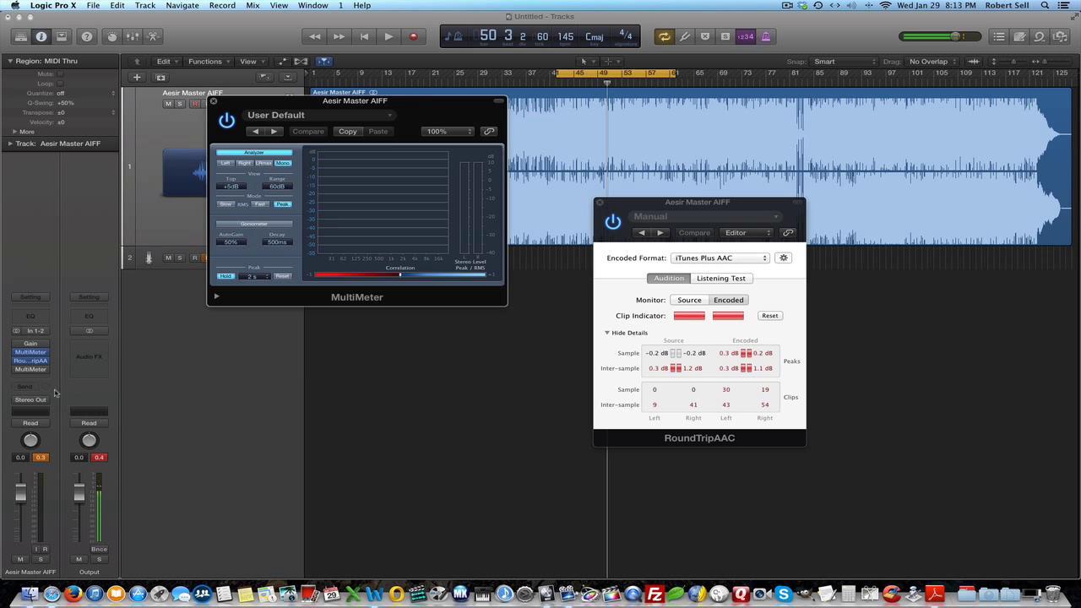
Add a second MultiMeter in the fourth insert slot and position its window at the lower right
mouse_move(18, 371)
click(30, 370)
drag(173, 44, 946, 370)
drag(708, 208, 636, 217)
drag(895, 366, 853, 325)
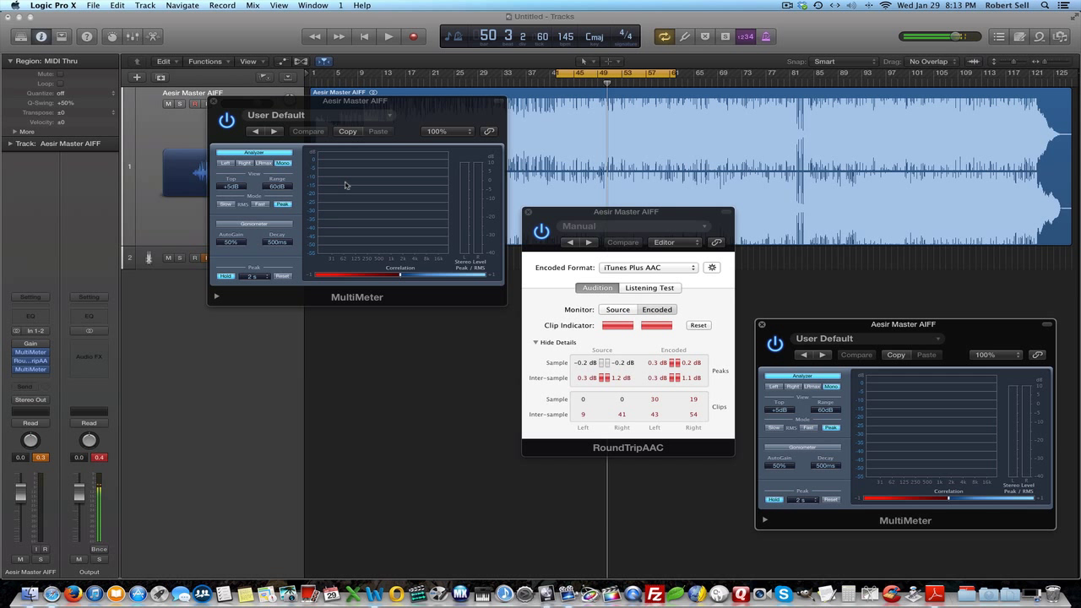
Monitor the encoded audio, reset the channel strip peak readouts, and start playback
click(649, 310)
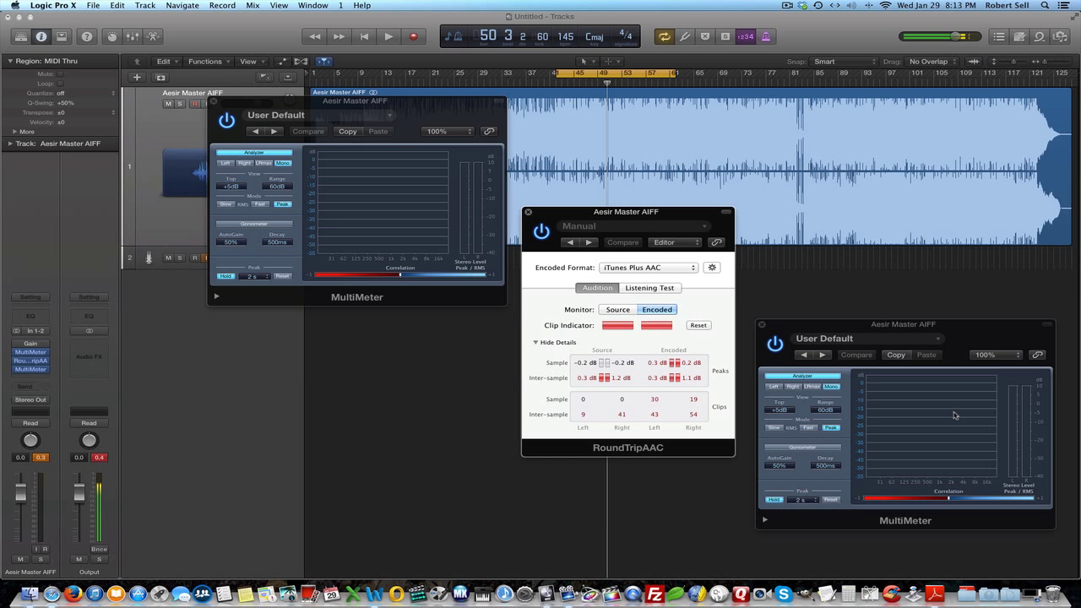
click(96, 458)
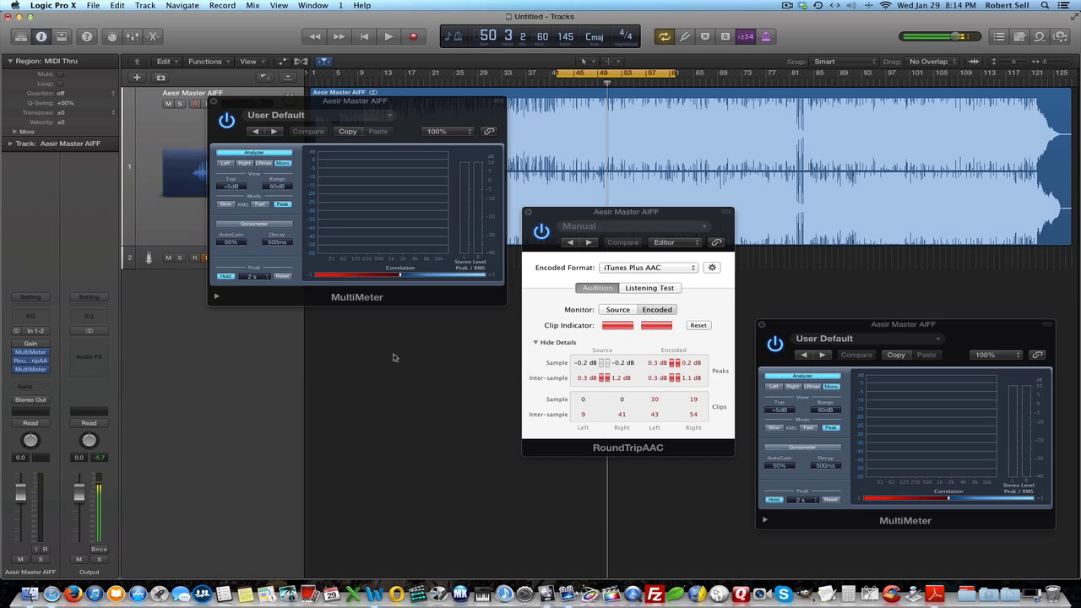
key(space)
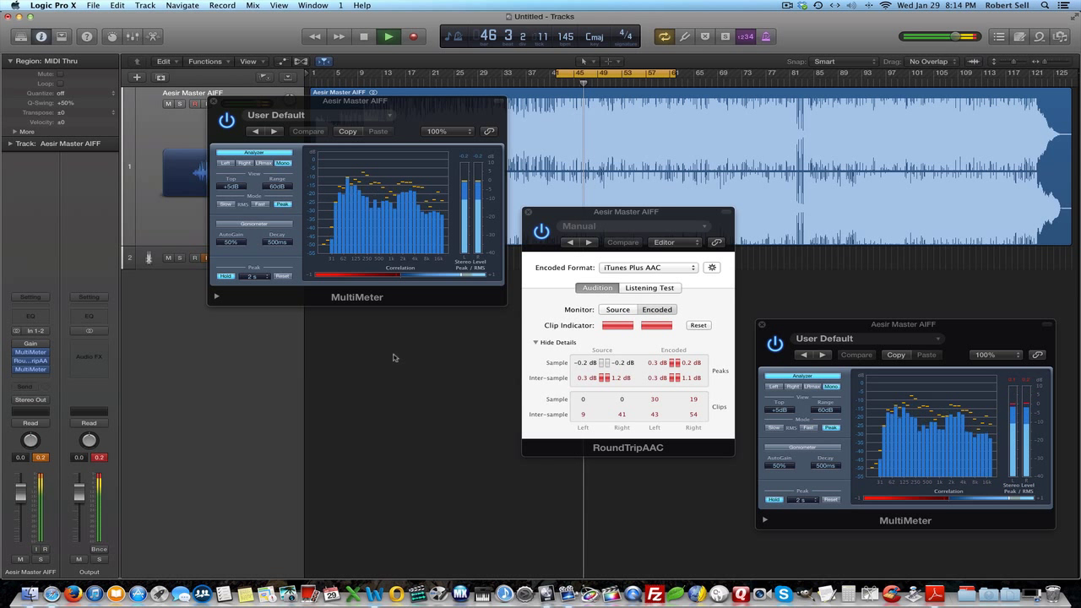
Stop playback with the post-RoundTripAAC MultiMeter holding peaks above 0 dB
key(space)
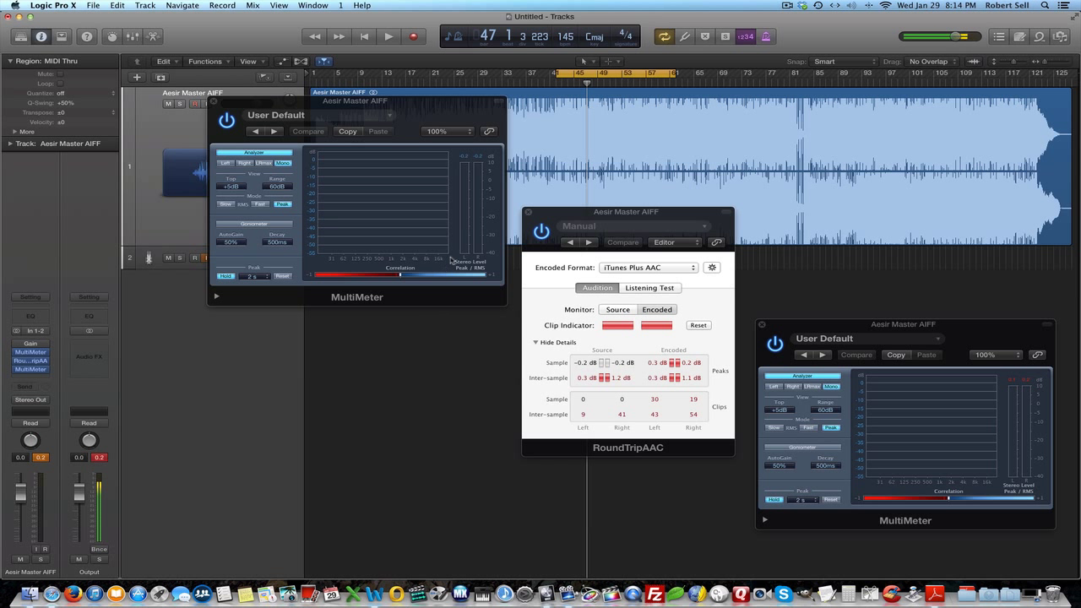
Reset RoundTripAAC's counts and open the Gain plug-in at -1.0 dB, moved to the top-left
click(699, 325)
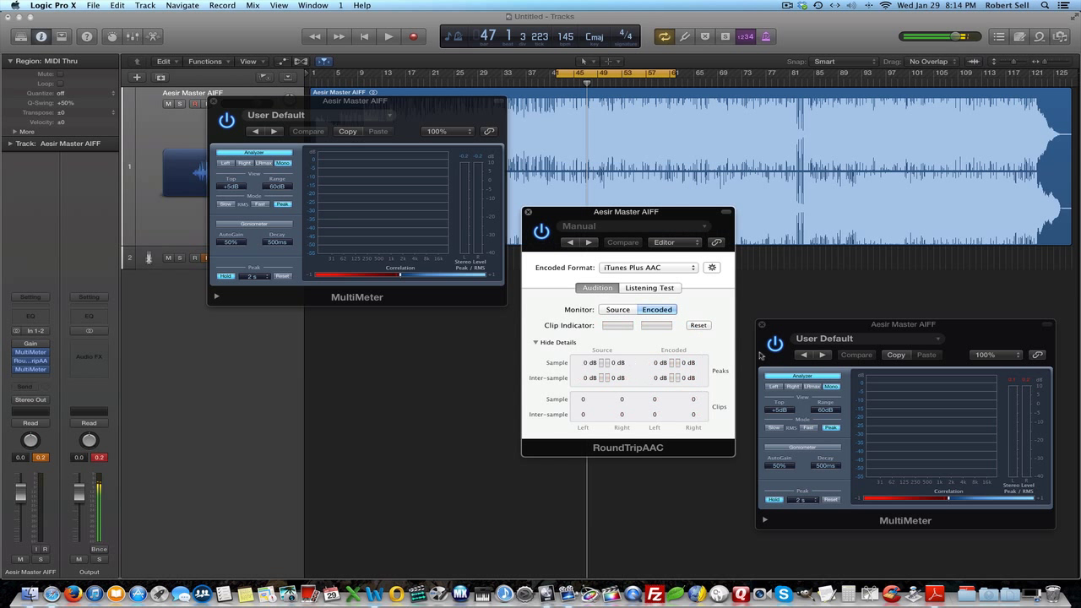
click(465, 161)
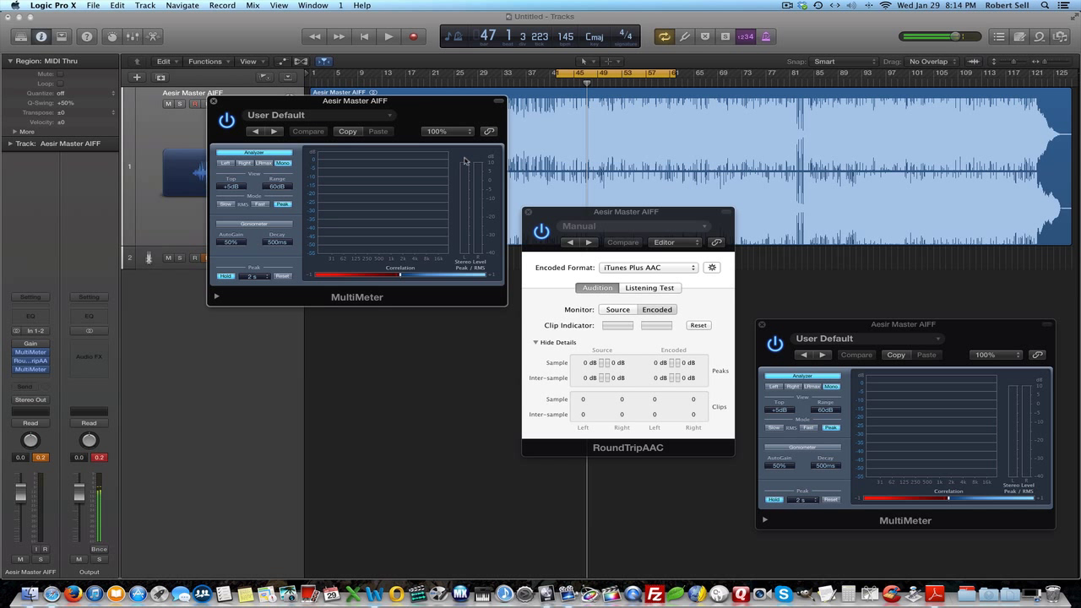
click(31, 344)
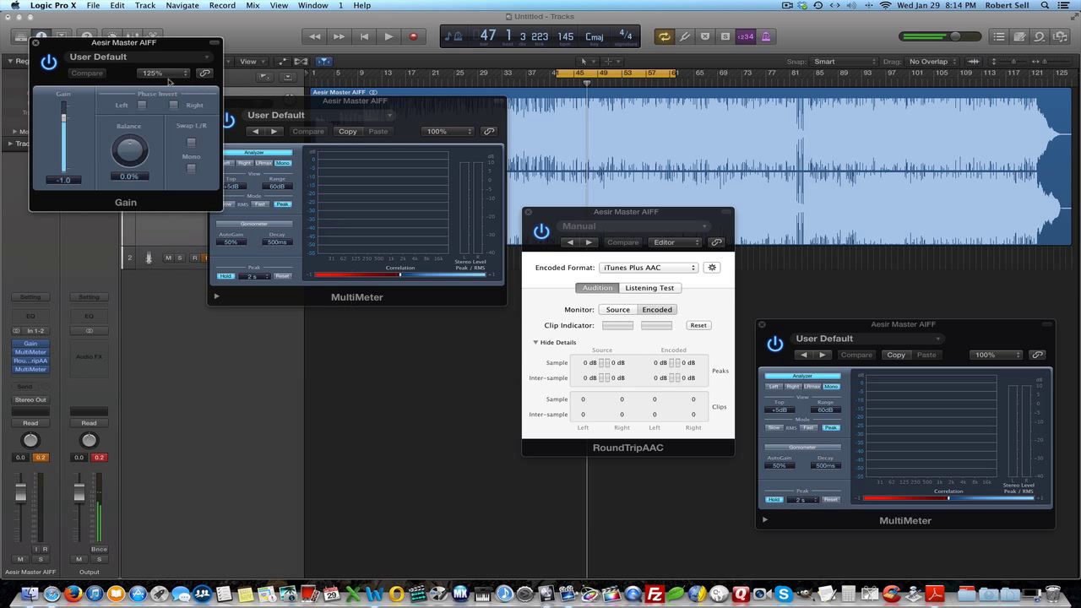
double_click(64, 179)
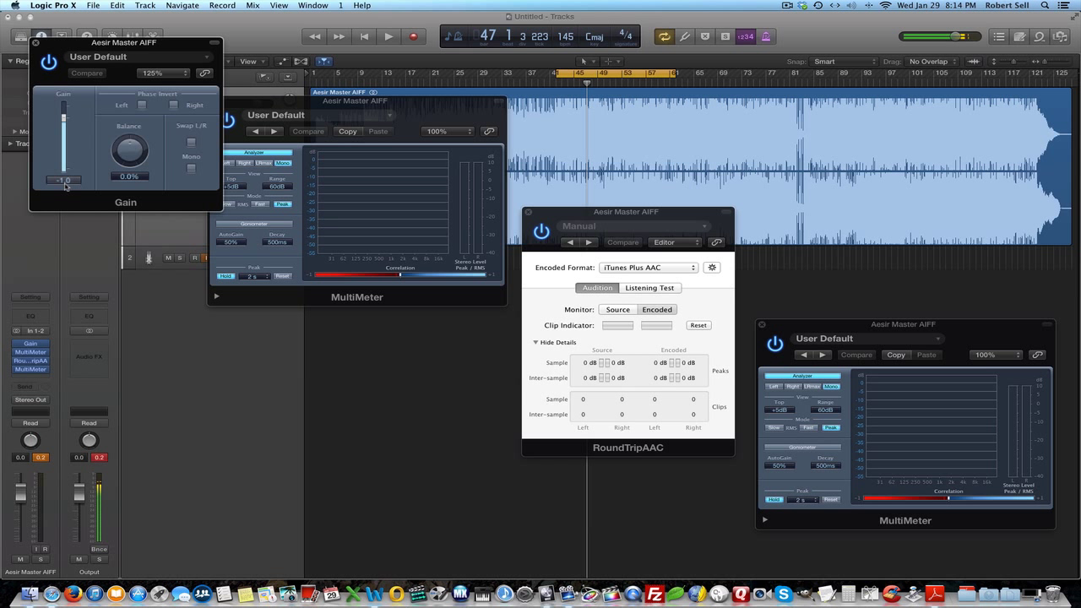
drag(133, 47, 108, 24)
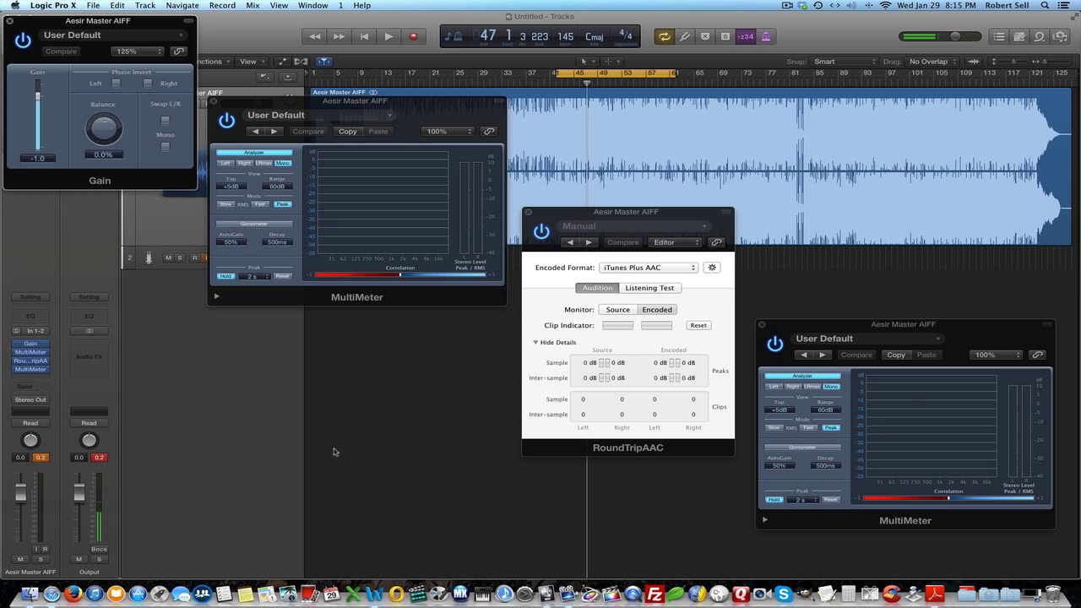
Reset the output peak readout, play the master through the -1 dB Gain, and check the meters
click(99, 456)
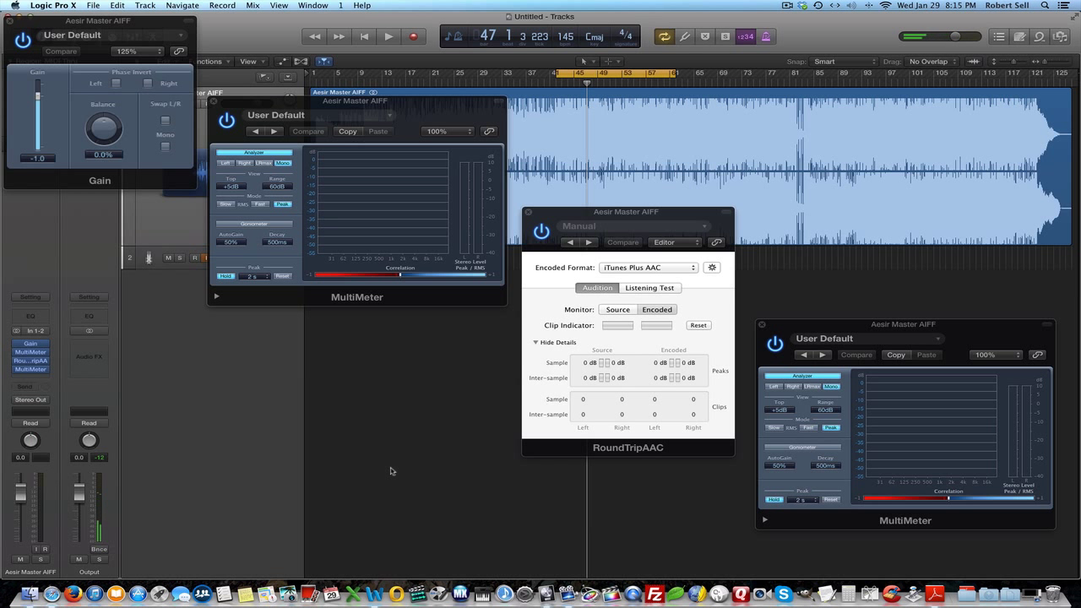
key(space)
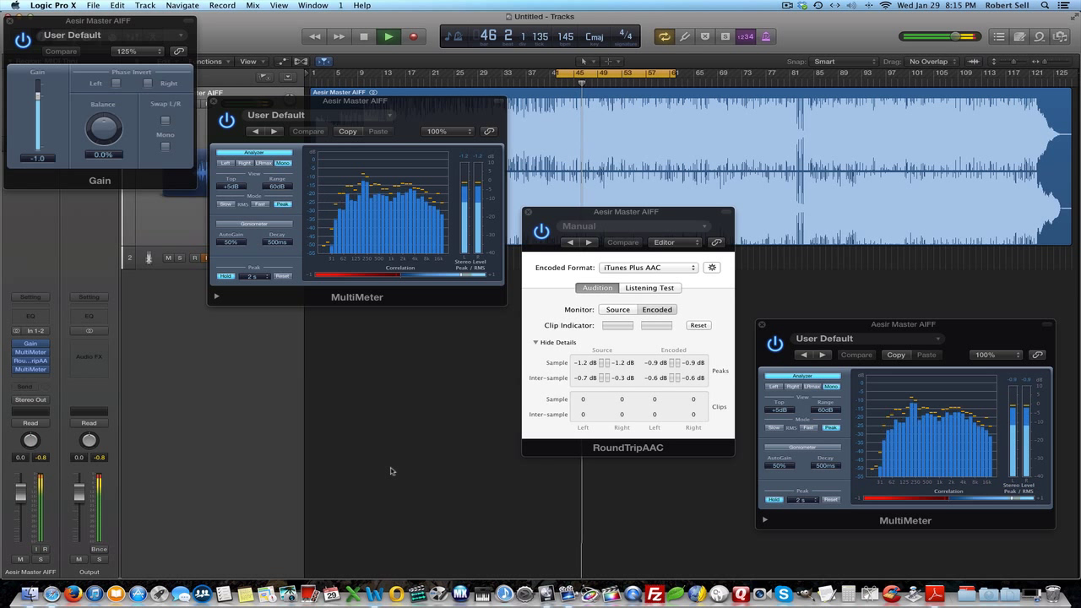
key(space)
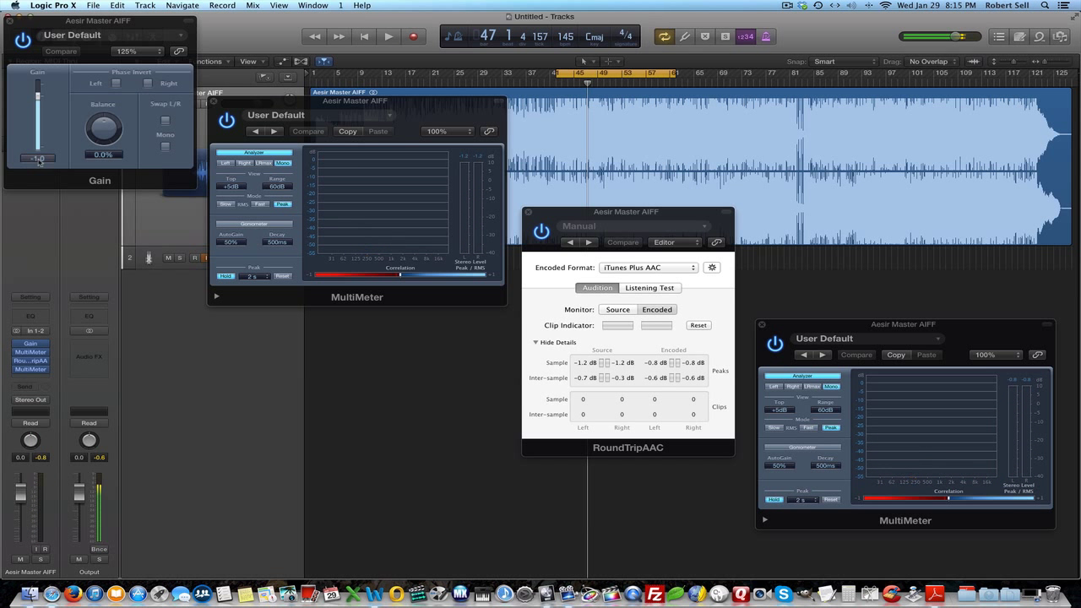
drag(38, 162, 38, 162)
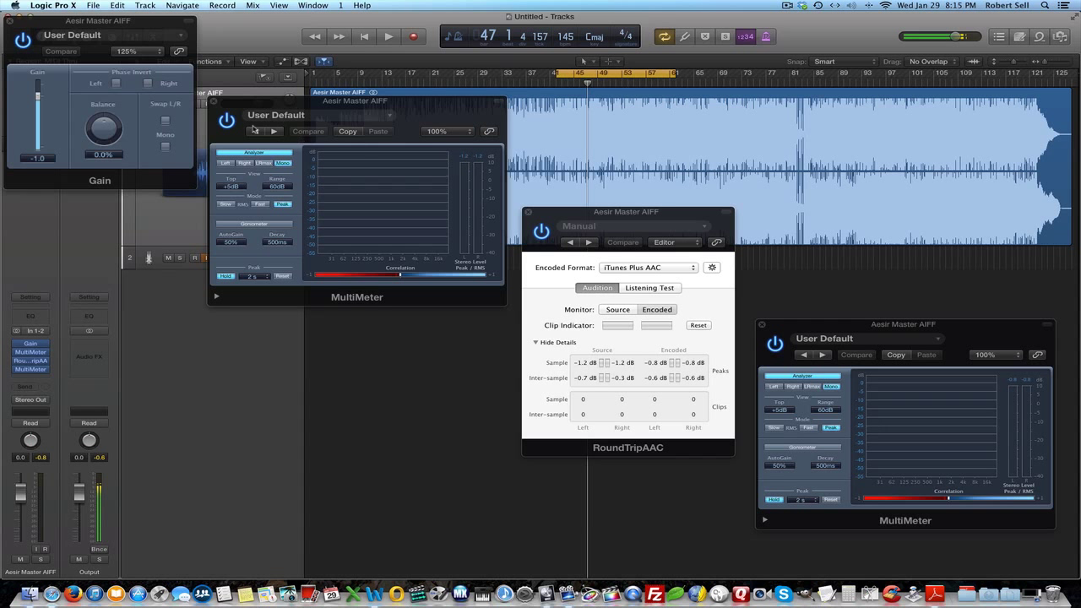
drag(38, 159, 44, 162)
Bring up X-ISM_BG_Info.pdf and read from its introduction to page 2's Inter-Sample Peaks section
click(790, 6)
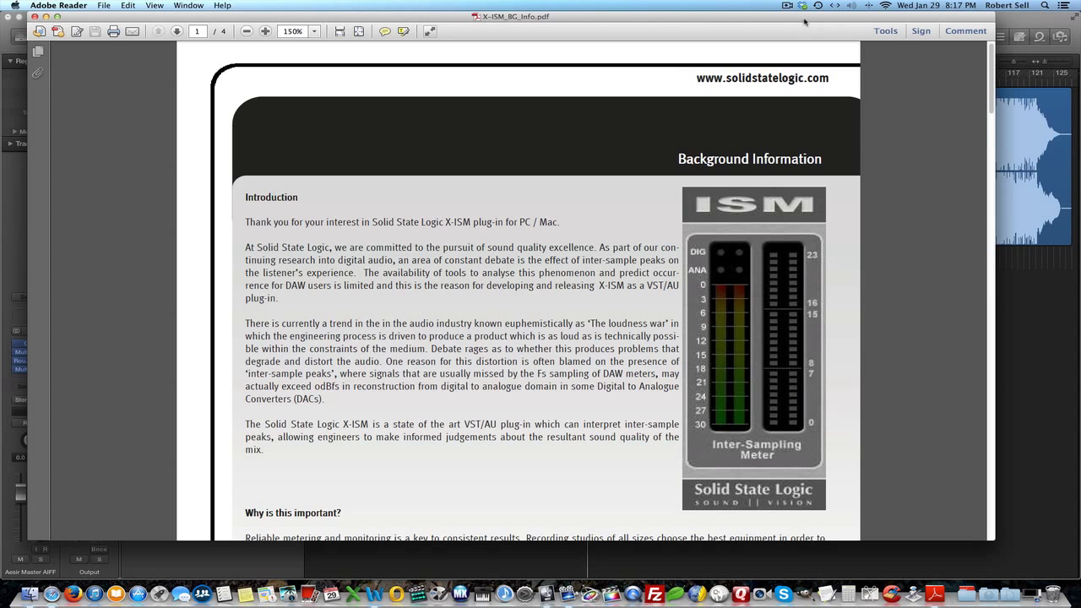
drag(804, 21, 799, 20)
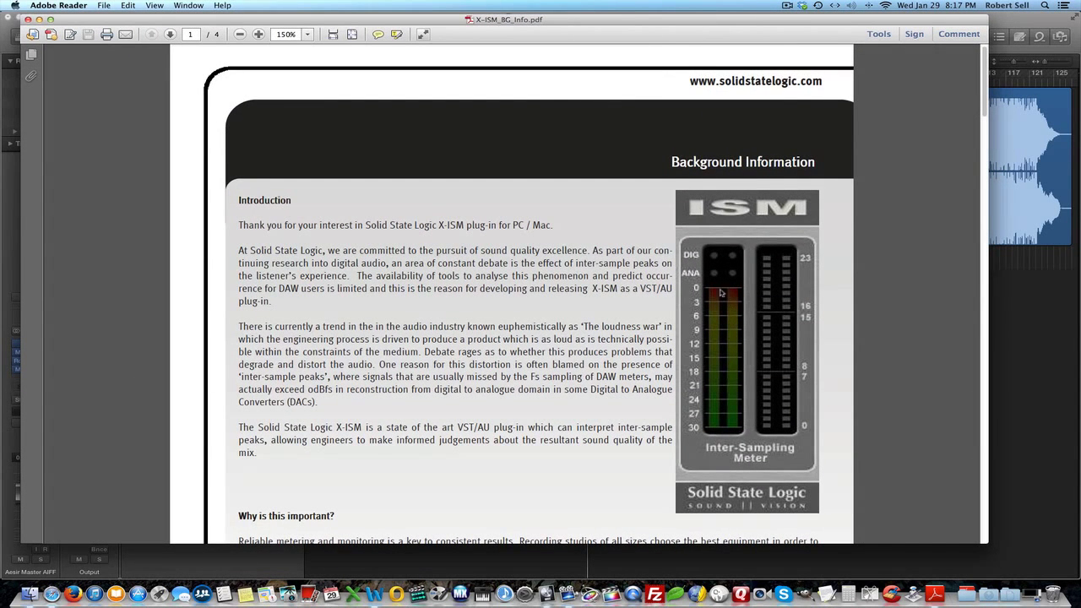
scroll(400, 334, down, 2)
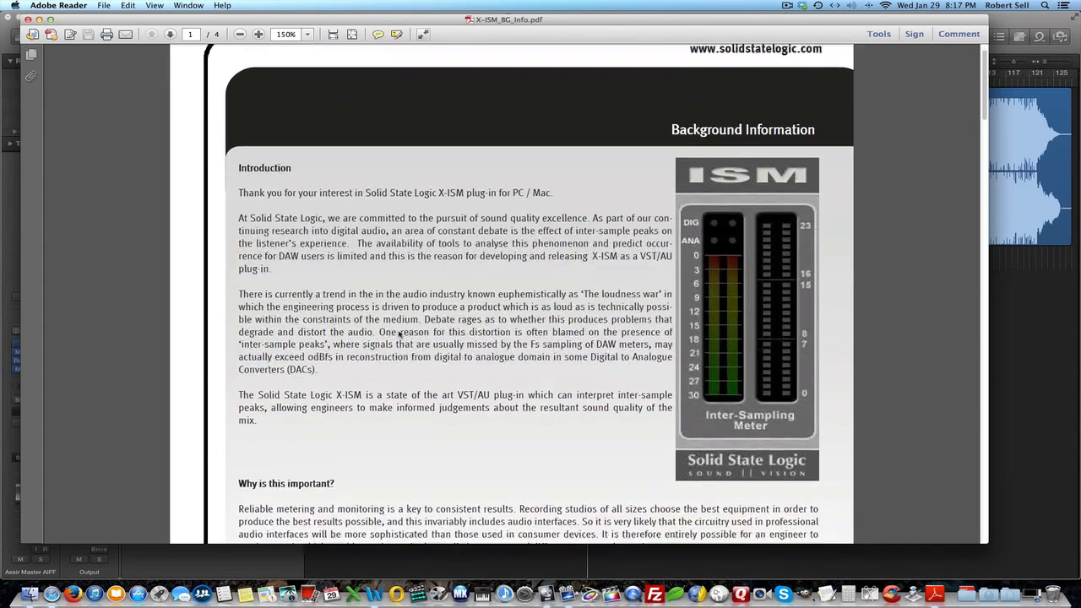
scroll(400, 334, down, 3)
scroll(400, 334, up, 4)
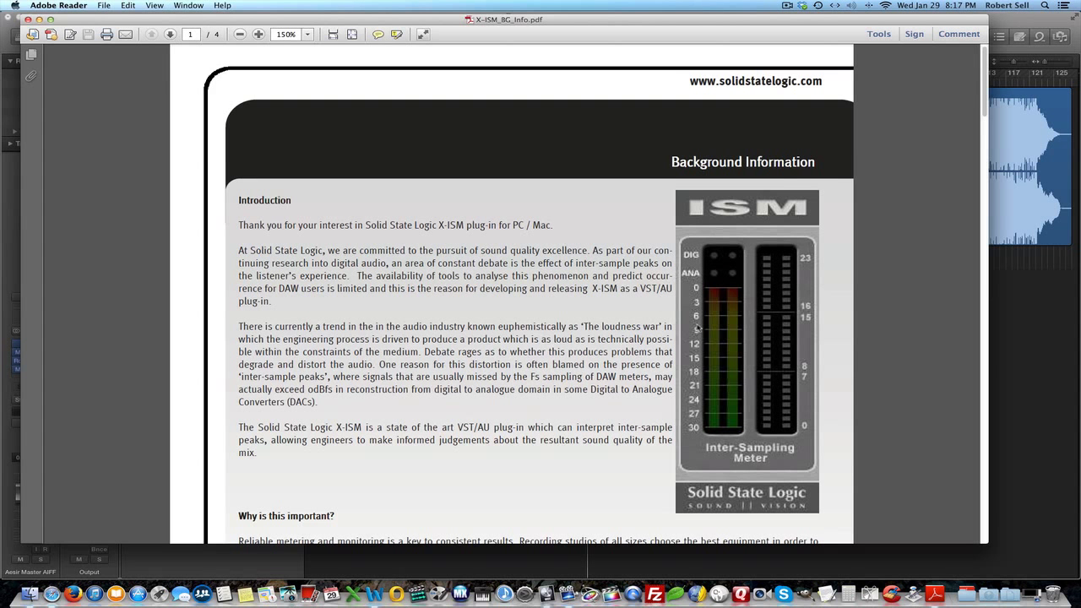
scroll(924, 315, down, 8)
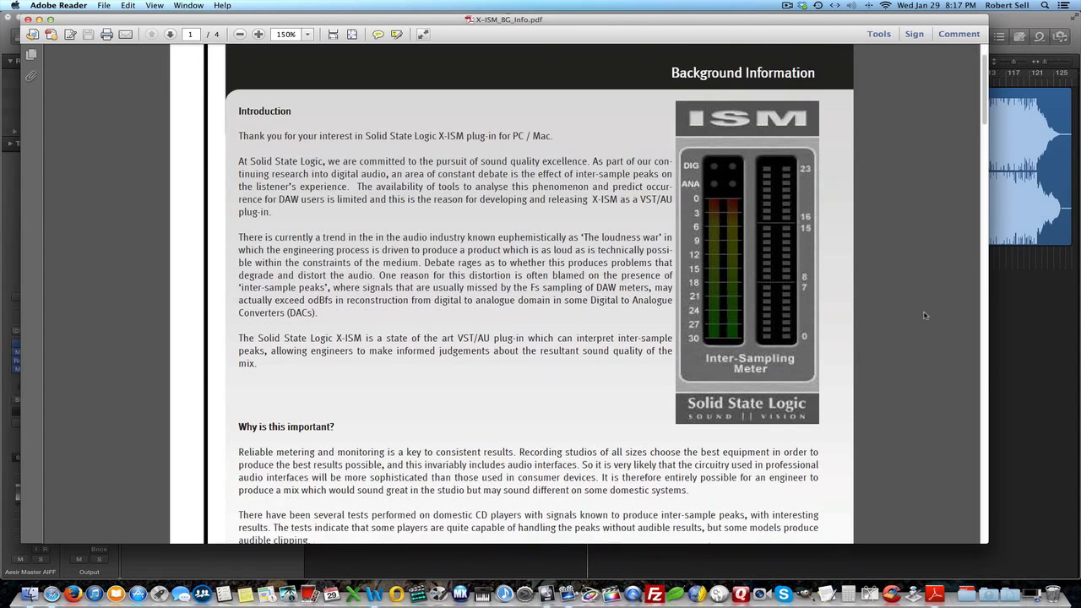
scroll(925, 315, down, 7)
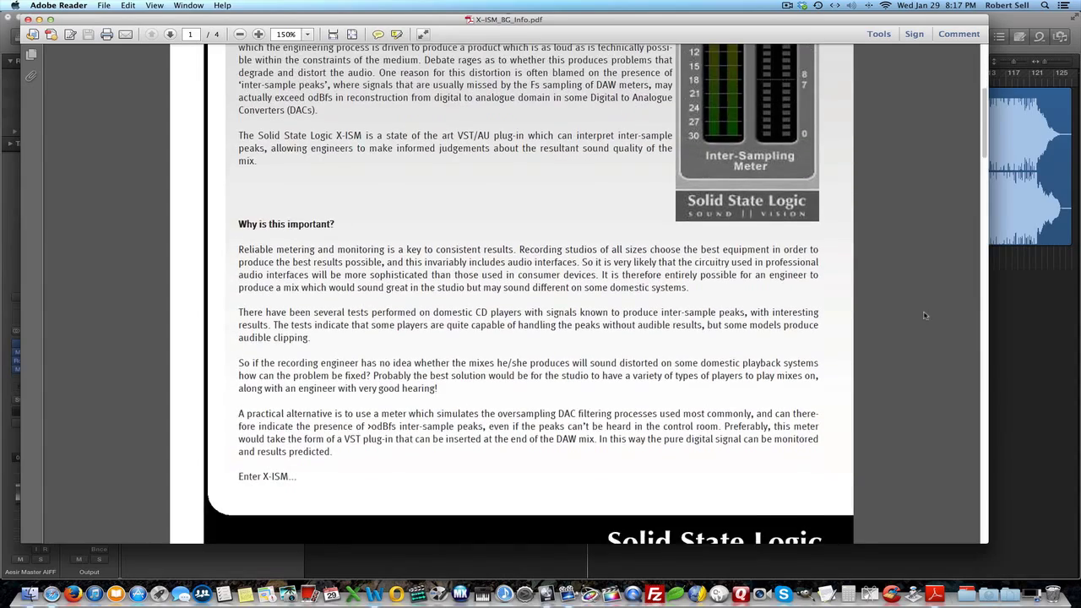
scroll(924, 315, up, 4)
scroll(924, 315, up, 10)
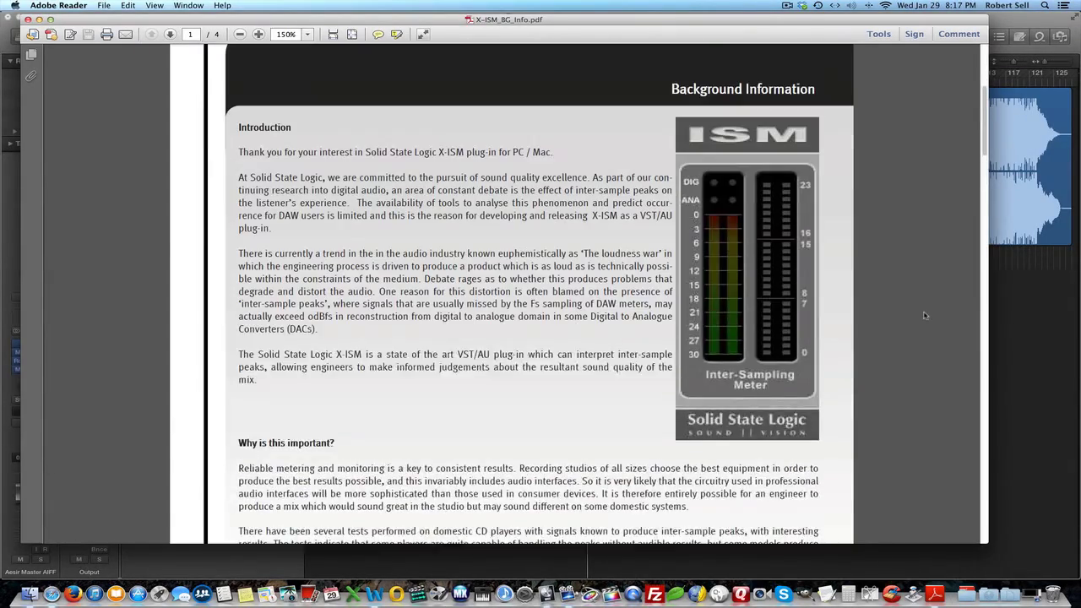
scroll(515, 258, down, 18)
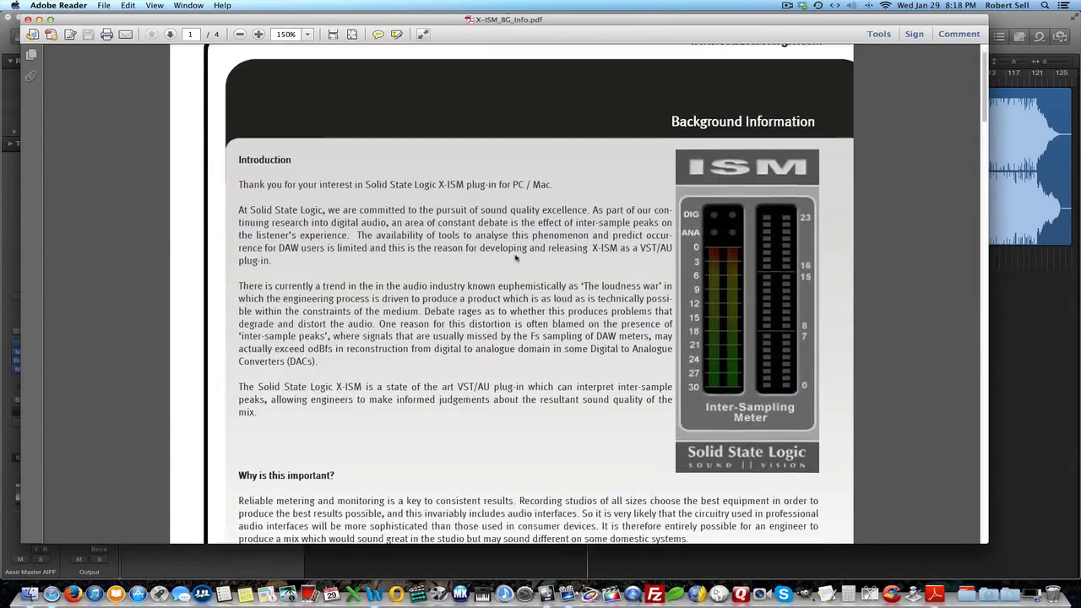
Scroll the X-ISM PDF down to the page 2 graph of four samples forming an inter-sample peak above 0dBFS
scroll(515, 257, down, 10)
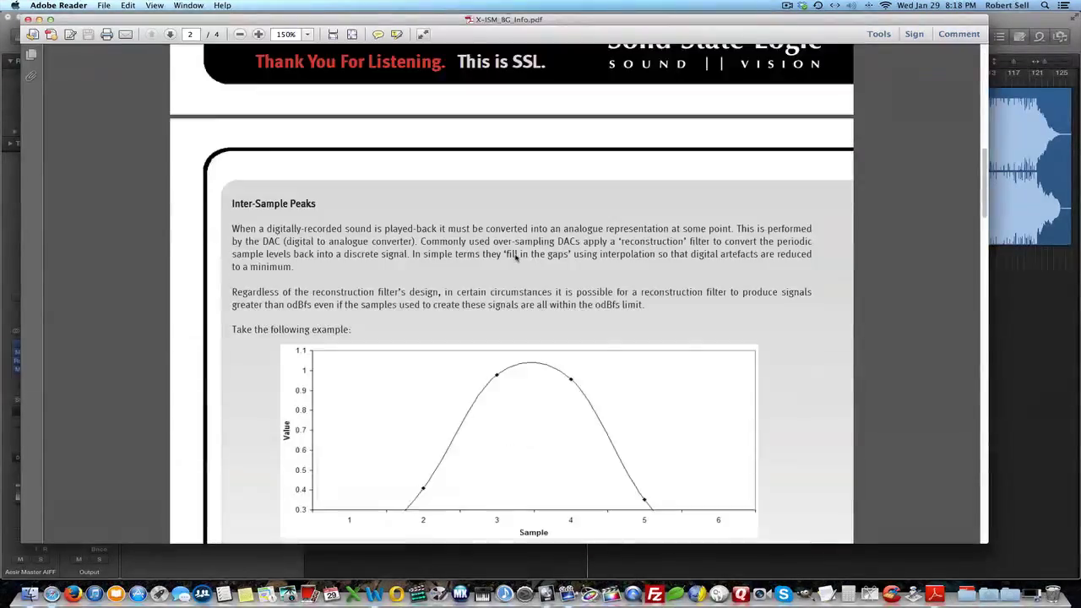
scroll(515, 257, down, 1)
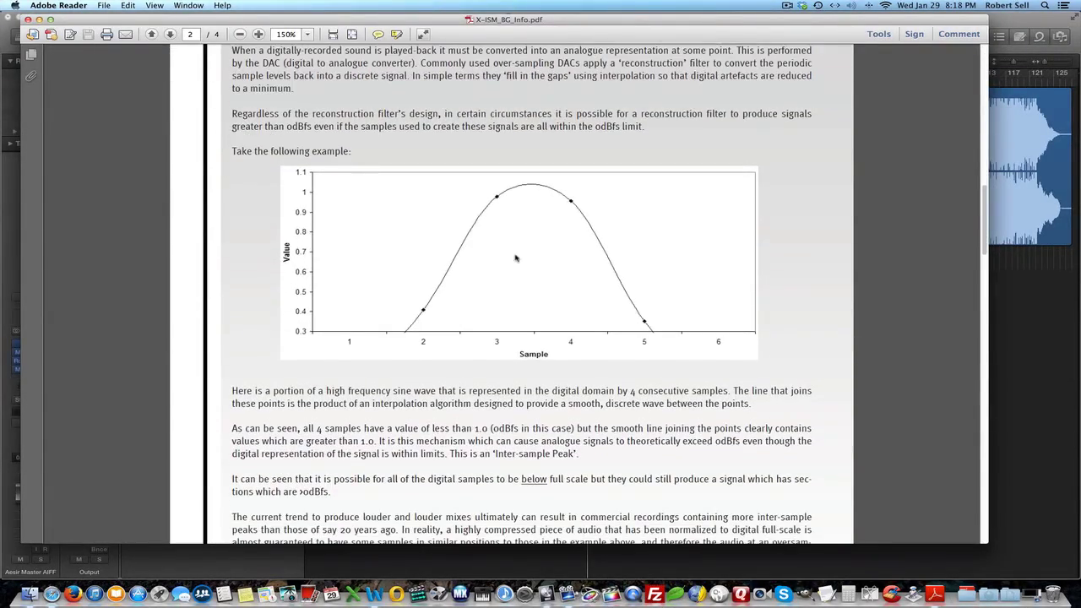